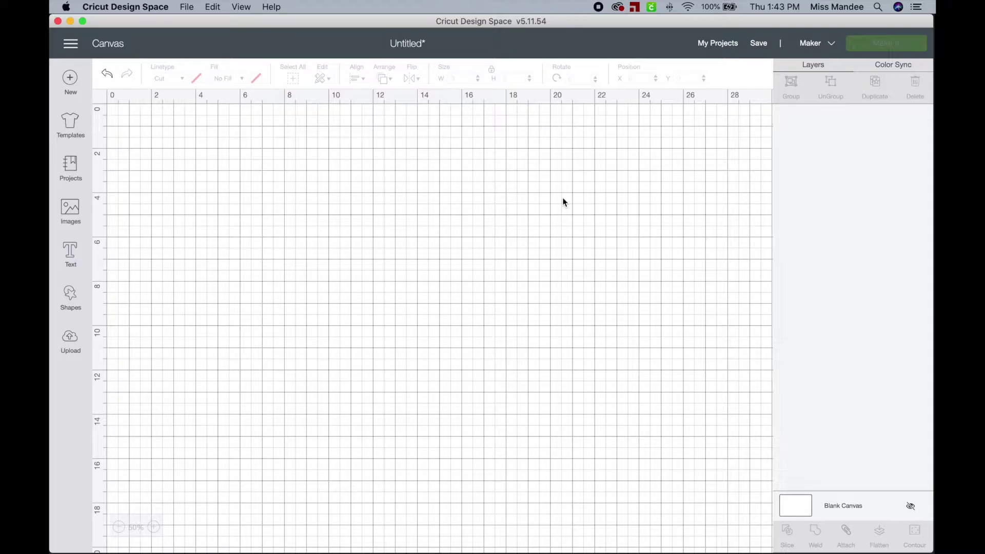
Insert the green 3D camping set upload from Recently uploaded images onto the canvas.
left_click(72, 334)
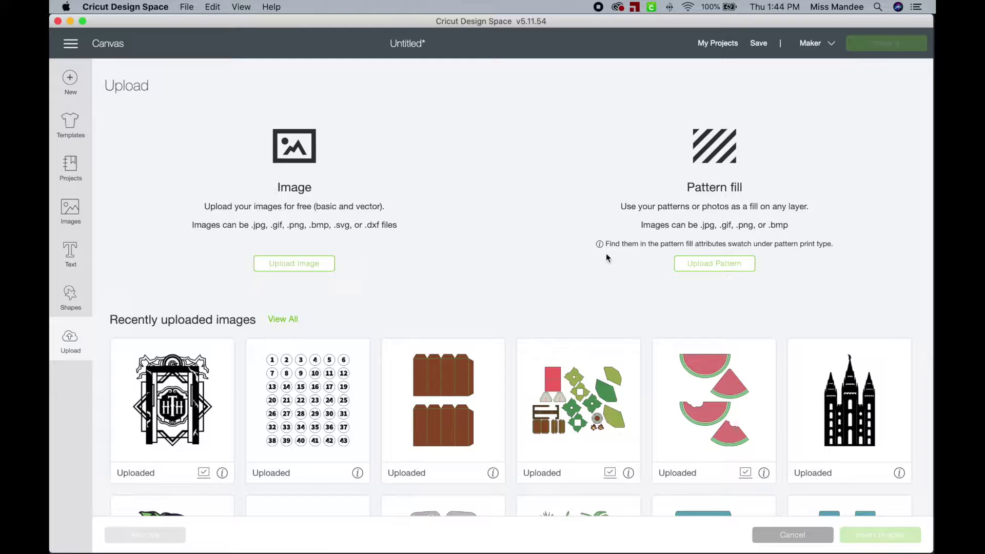
left_click(600, 386)
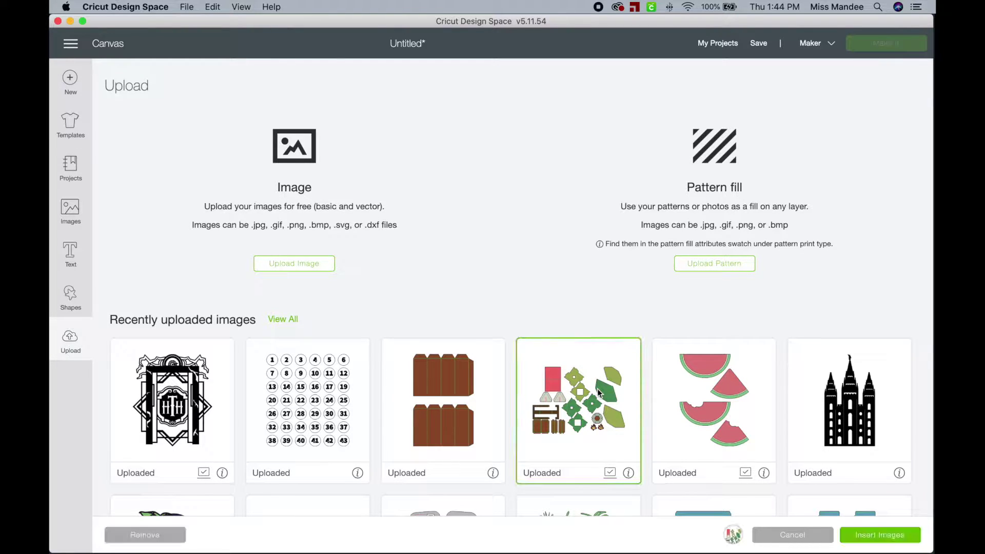
left_click(881, 537)
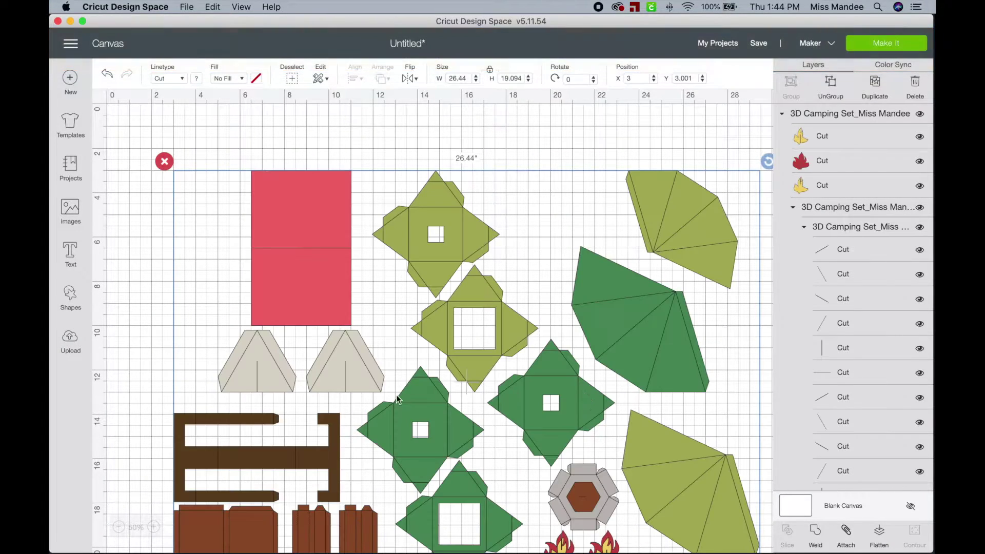
left_click(119, 527)
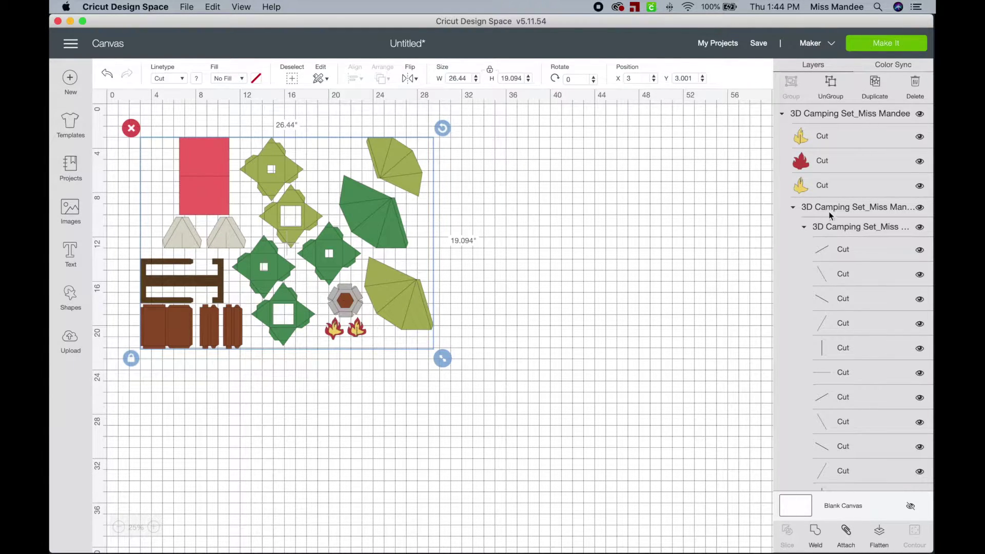
left_click(854, 230)
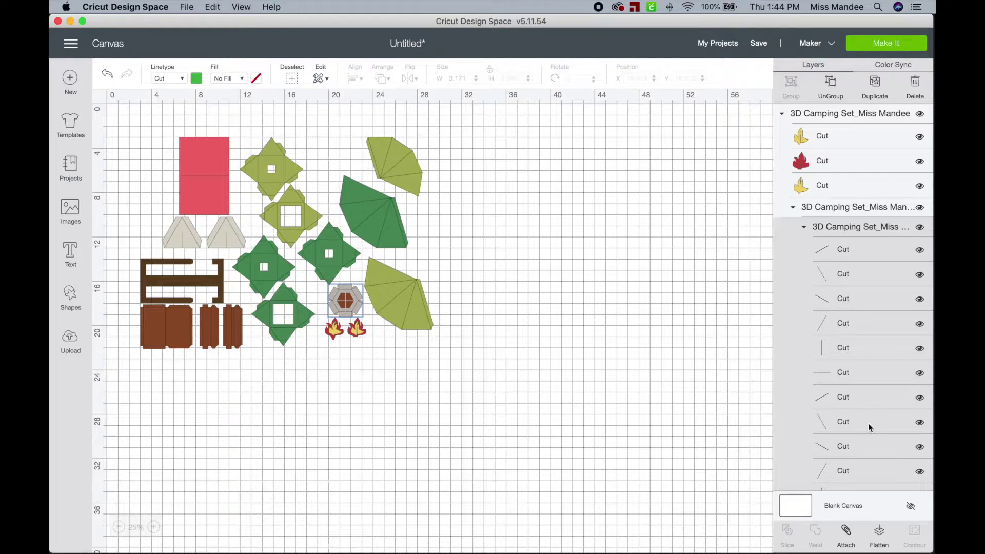
left_click(846, 530)
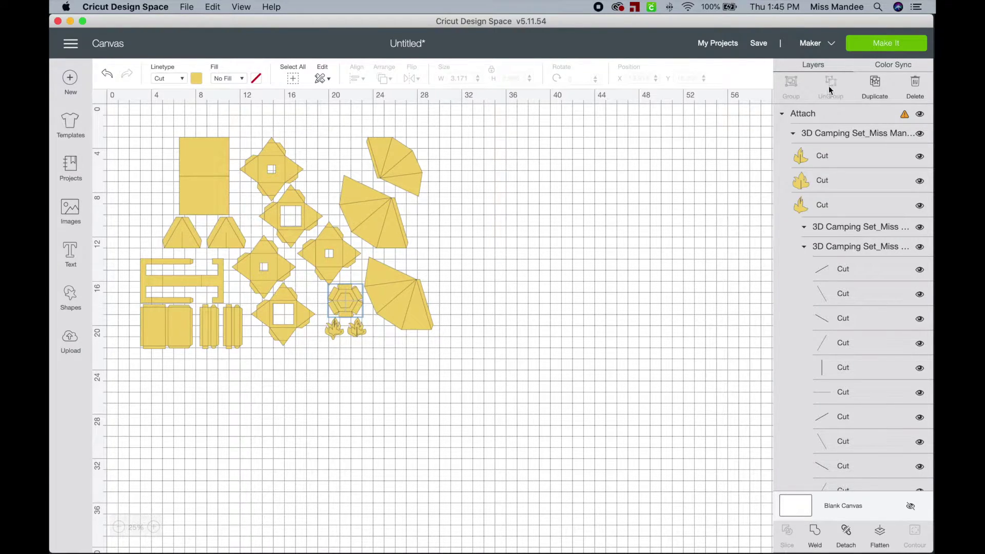
Undo the accidental attach, then ungroup the whole camping set into four separate groups.
left_click(107, 75)
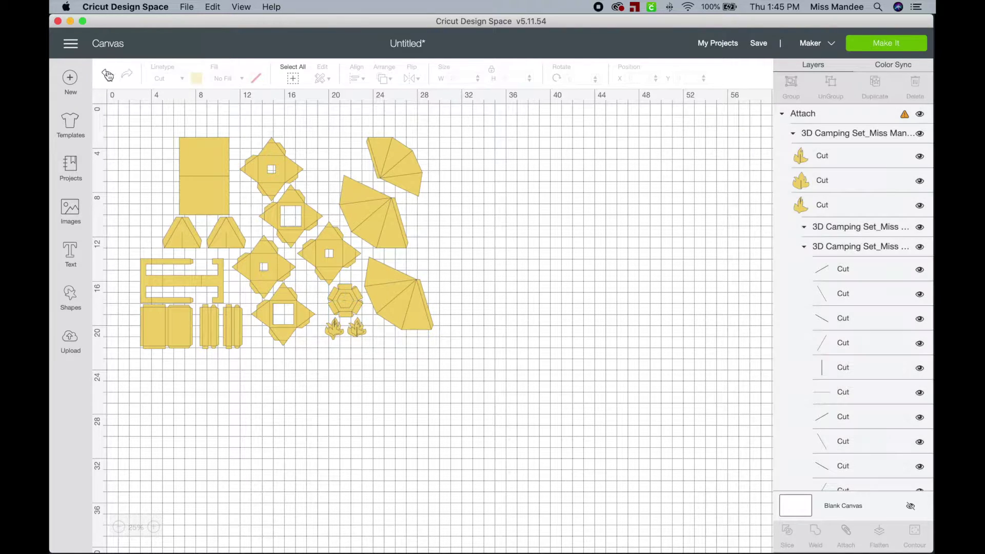
left_click(108, 75)
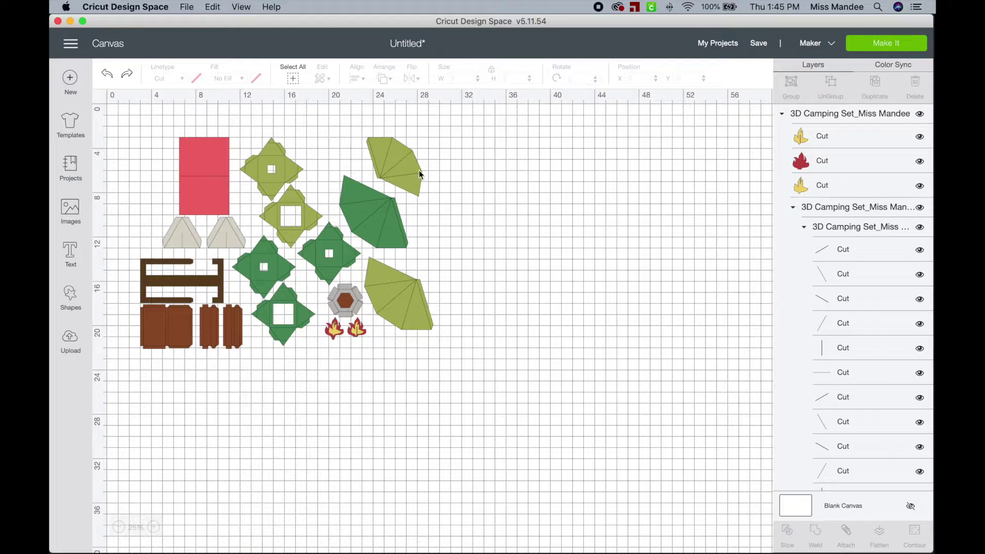
left_click(389, 170)
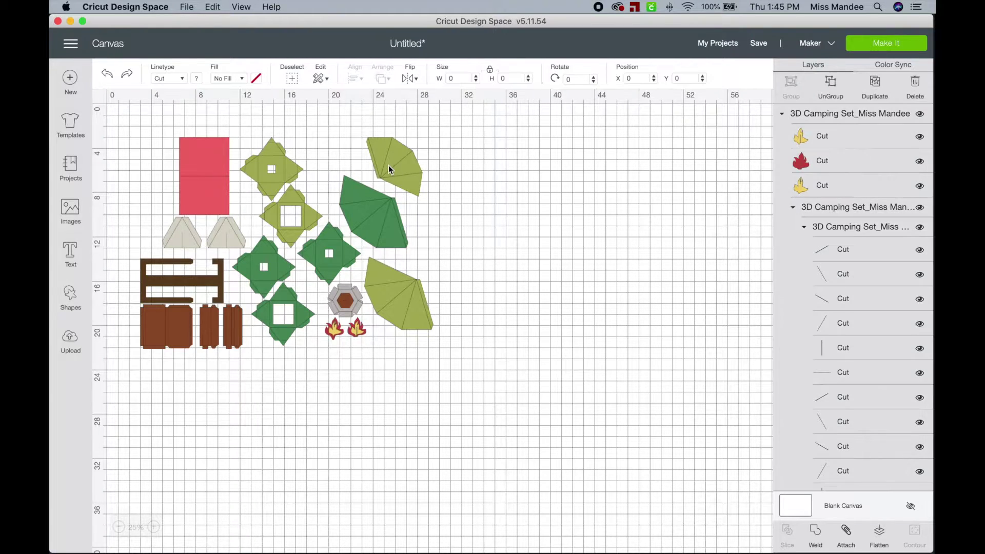
left_click(833, 83)
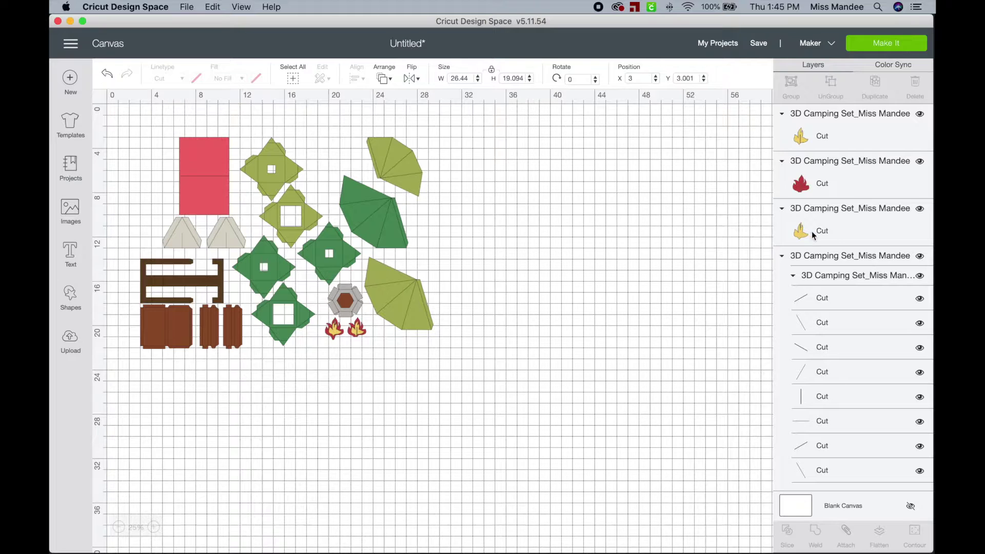
Scroll the Layers list and zoom the canvas in to 50% on the pieces.
scroll(851, 217, "down", 3)
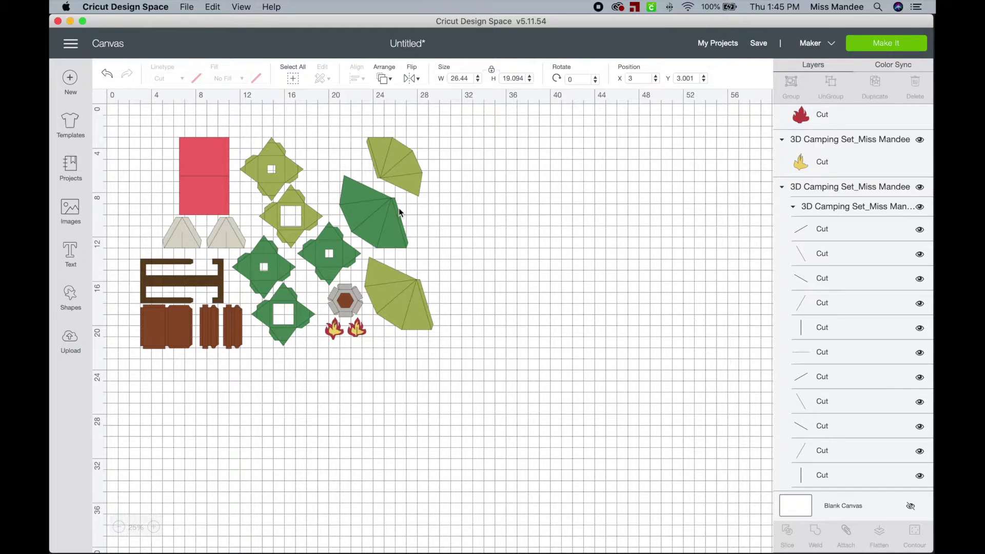
left_click(154, 527)
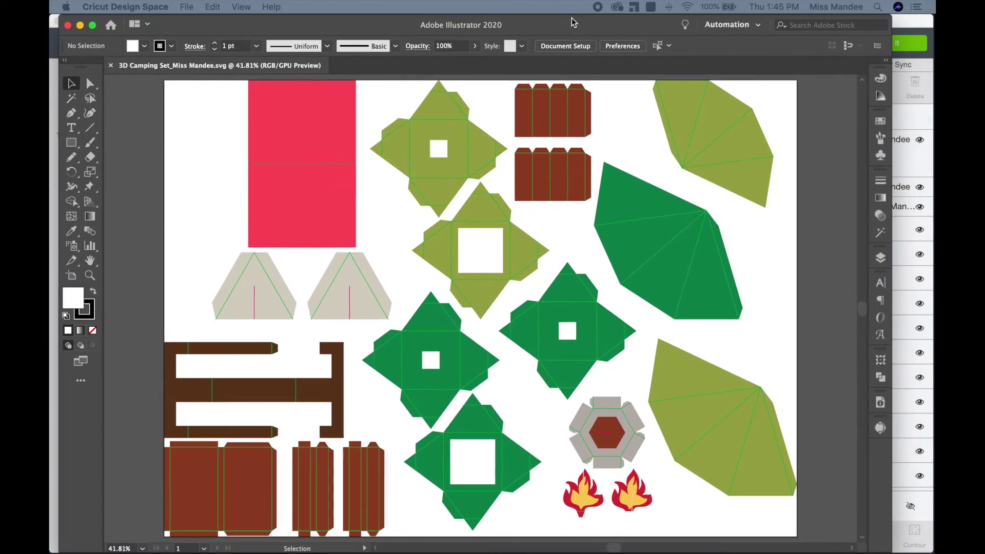
Review the camping set SVG's fold lines in Illustrator, then hide the Illustrator window.
left_click(574, 22)
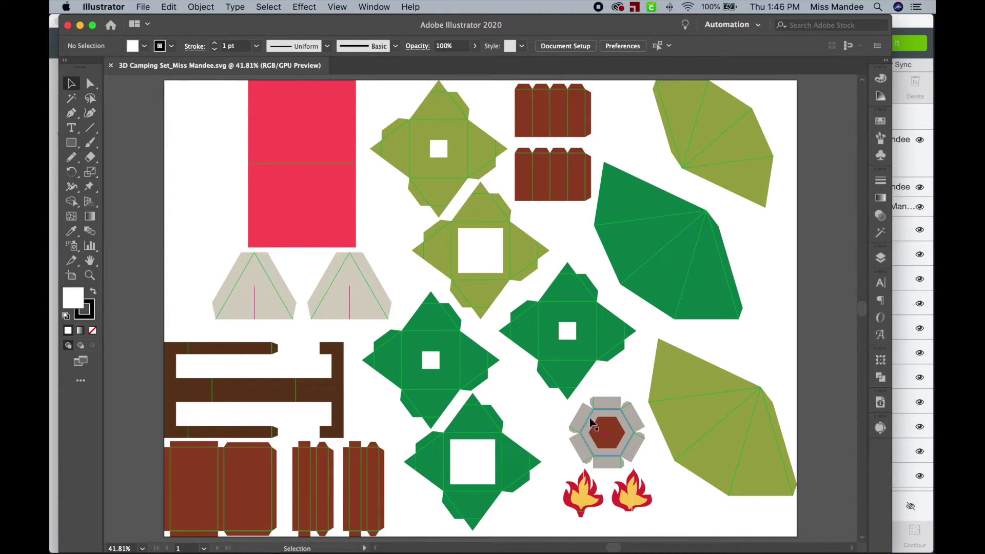
double_click(308, 26)
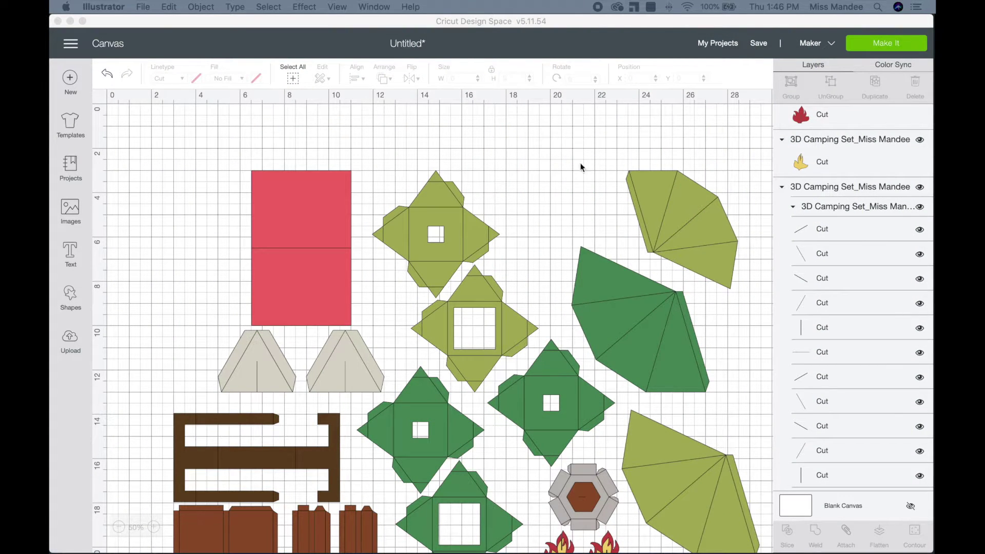
Change the firepit's inner lines group to Score and attach it to the firepit hexagon.
left_click(574, 181)
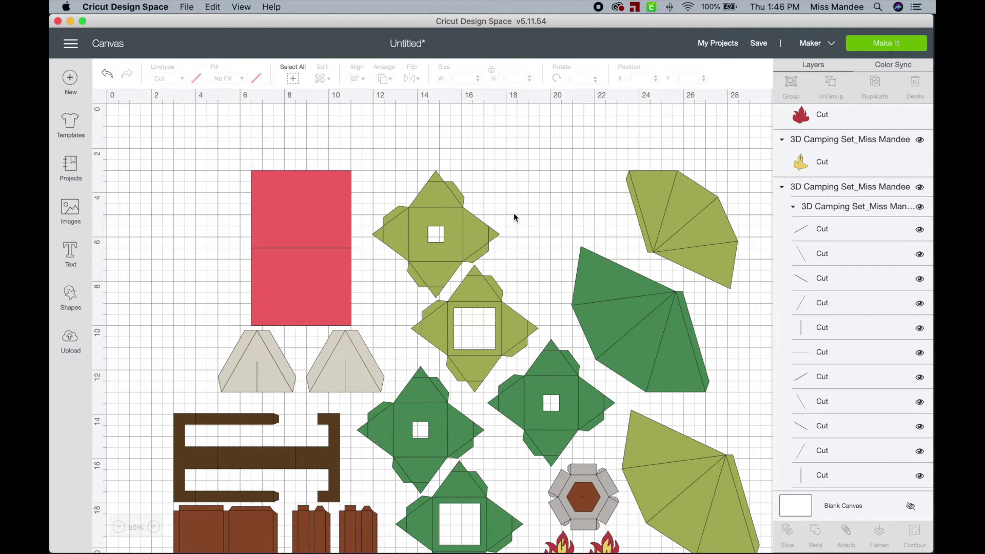
left_click(845, 208)
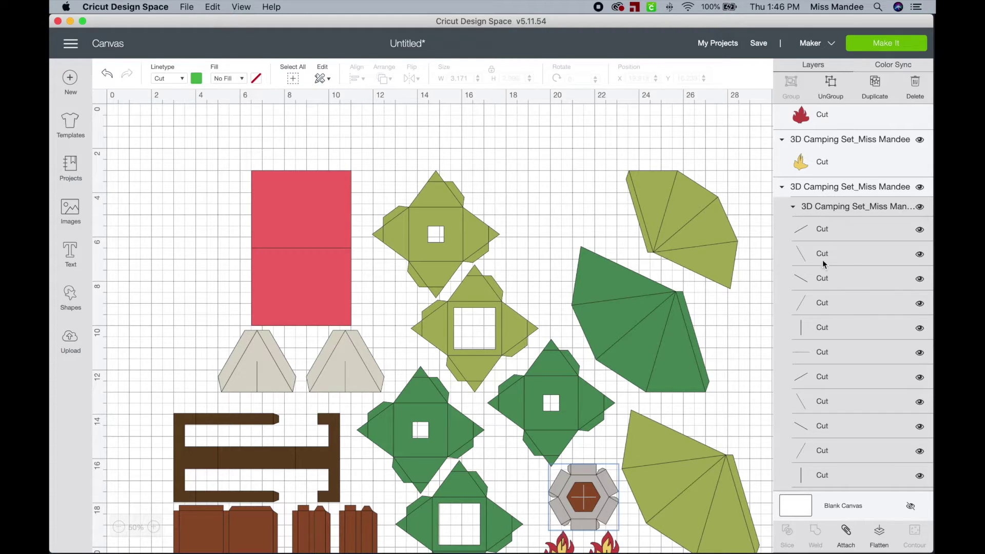
scroll(835, 252, "down", 1)
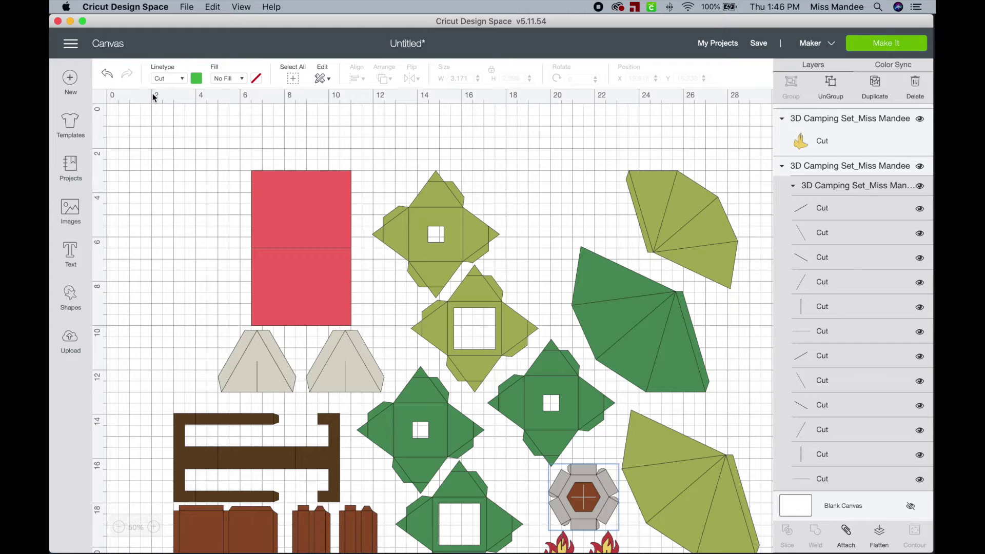
left_click(179, 82)
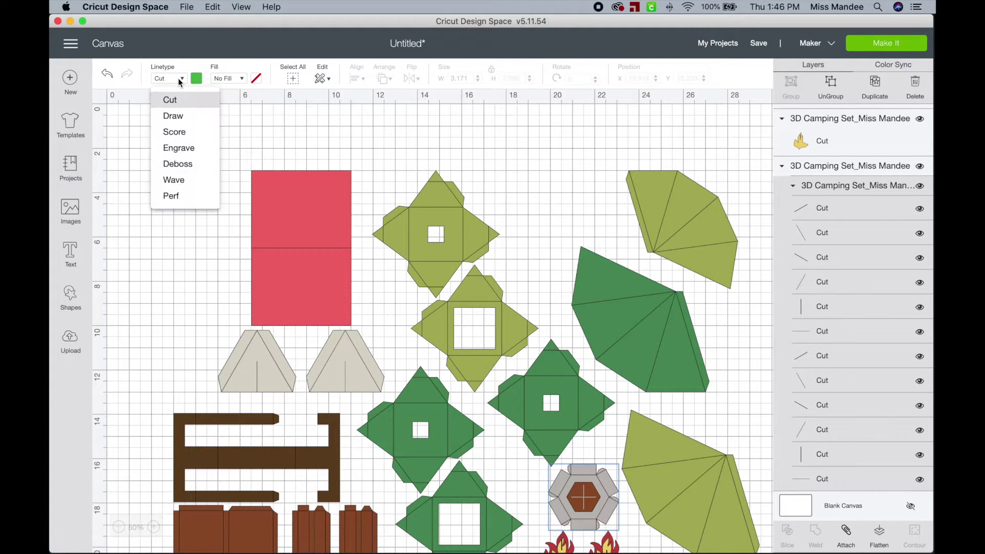
left_click(176, 132)
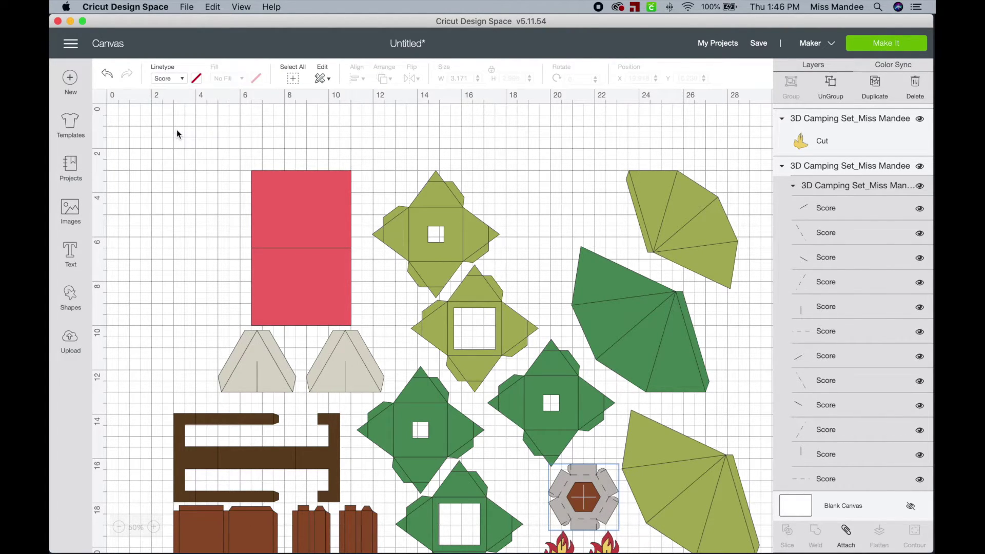
left_click(819, 166)
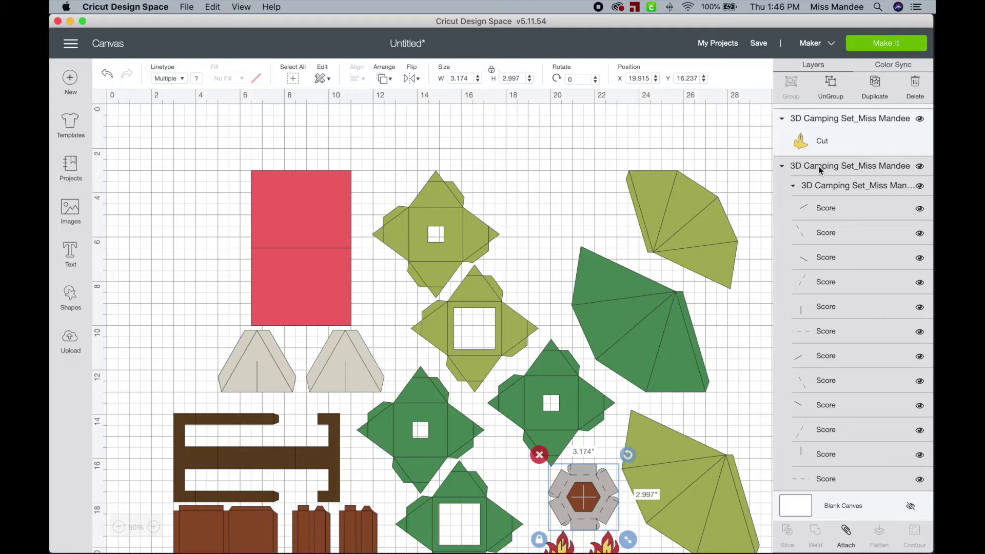
scroll(858, 294, "down", 3)
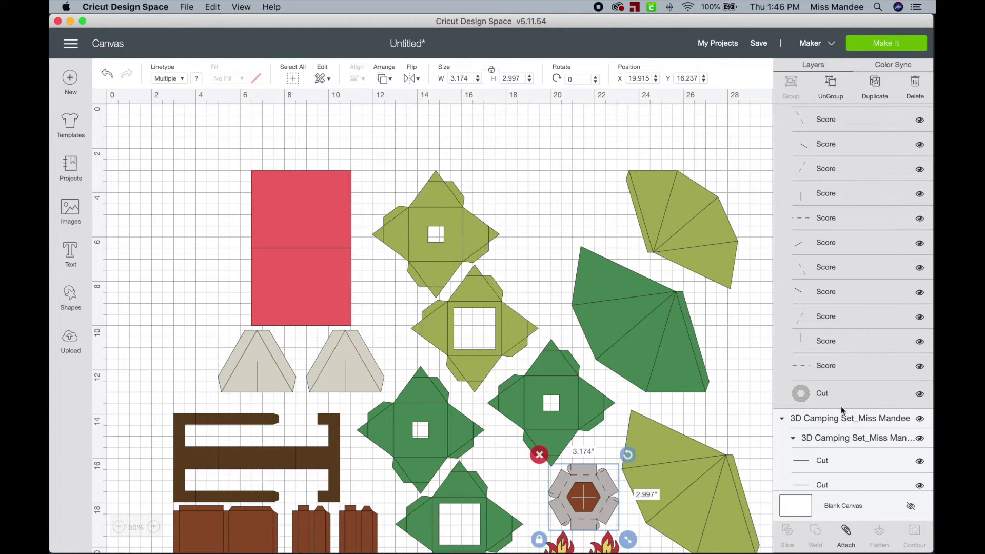
left_click(849, 537)
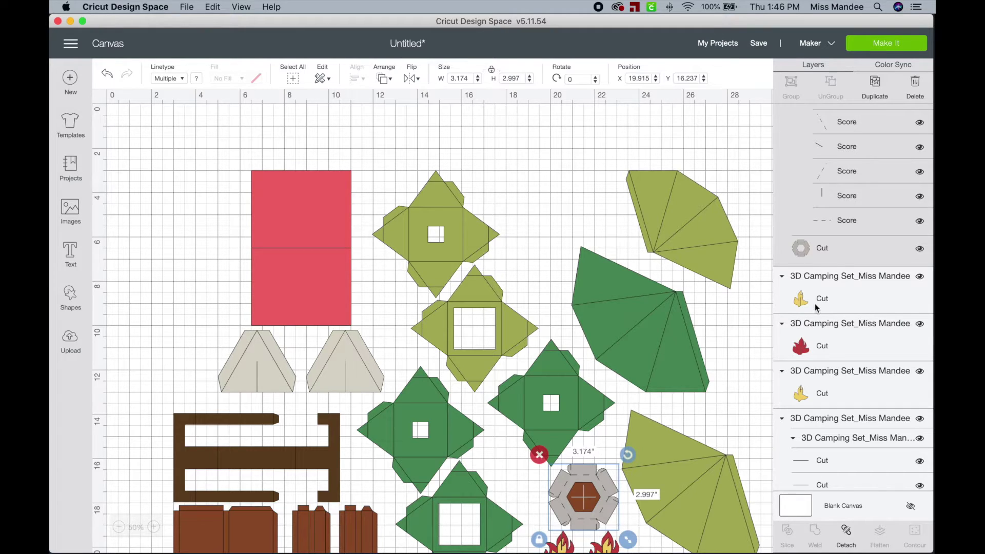
scroll(815, 303, "down", 8)
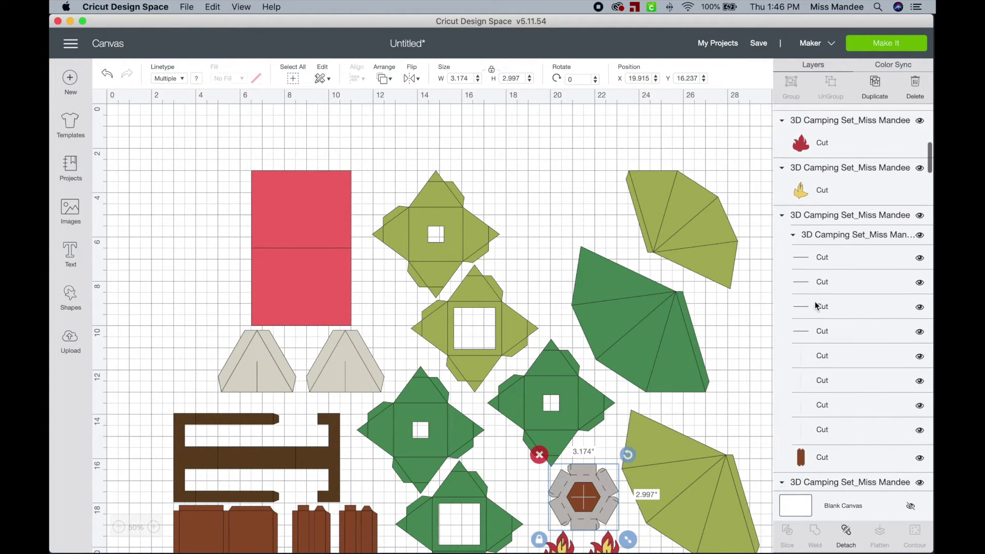
left_click(818, 211)
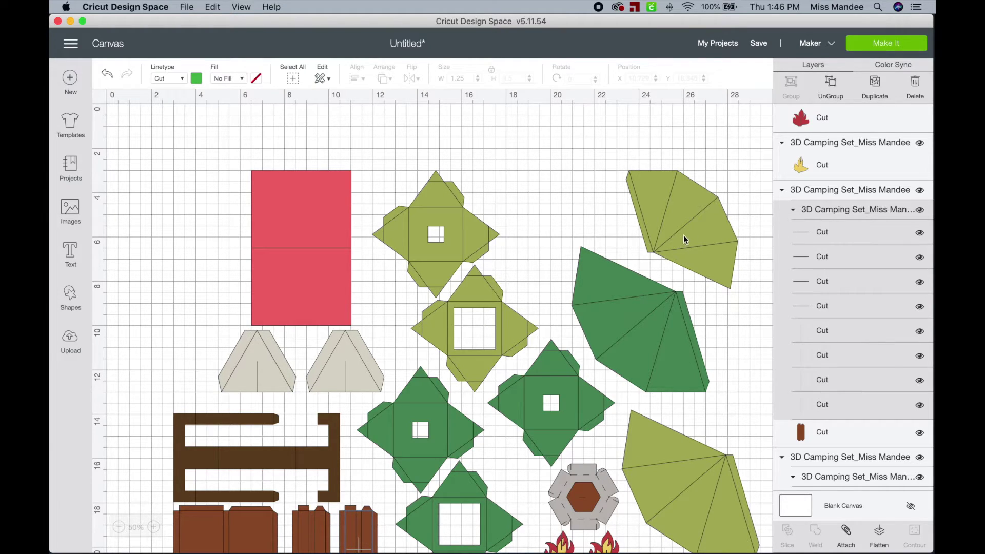
Set the brown piece's inner lines to Score and attach them to the brown piece.
left_click(169, 80)
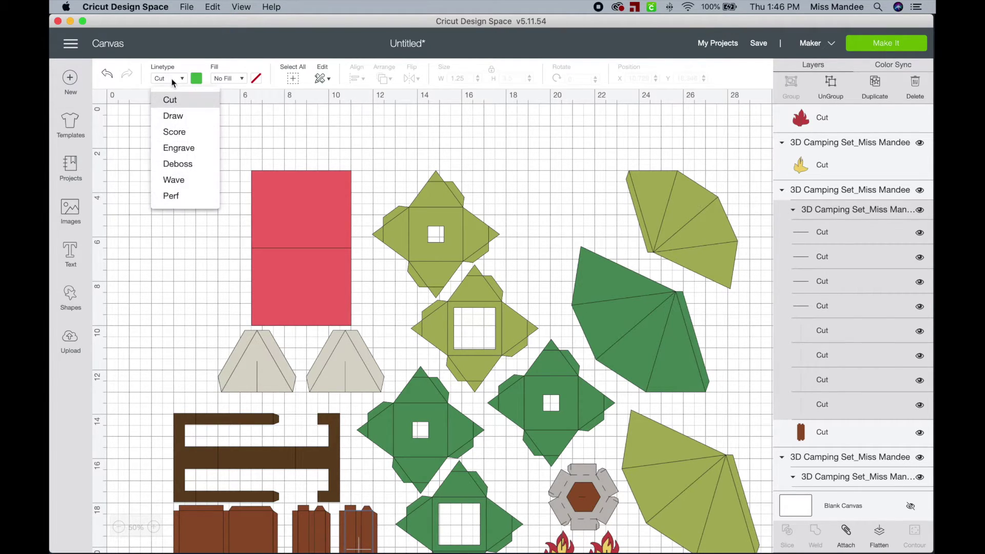
left_click(187, 132)
left_click(833, 193)
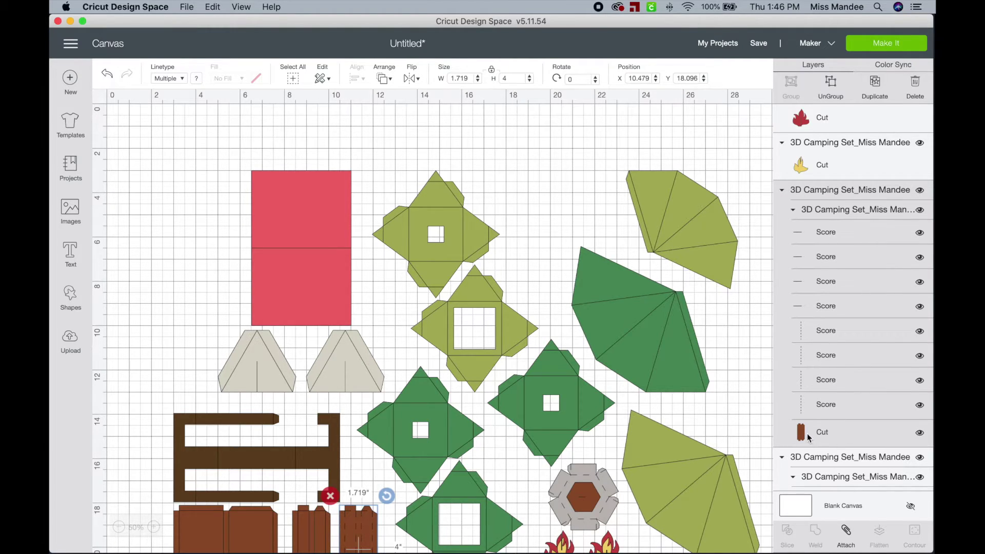
left_click(847, 534)
scroll(843, 334, "down", 2)
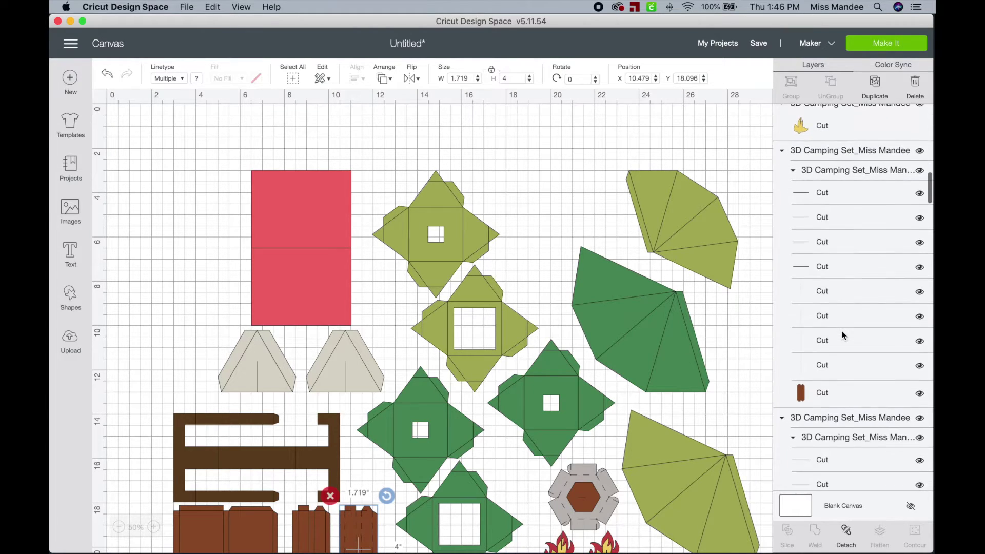
scroll(842, 336, "up", 1)
Switch two more inner-line groups from Cut to Score and attach each to its piece.
left_click(818, 189)
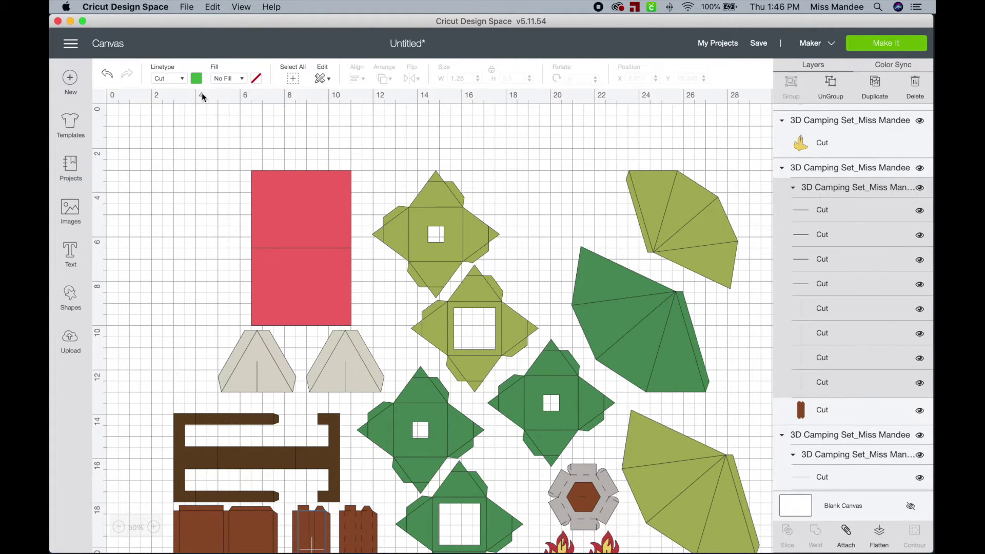
scroll(839, 280, "up", 8)
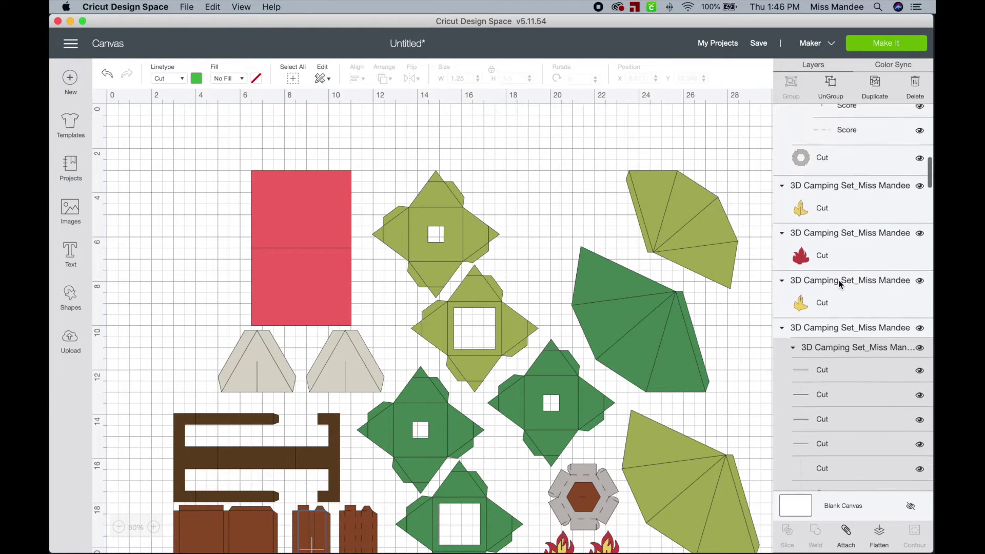
scroll(839, 281, "up", 10)
scroll(858, 286, "down", 15)
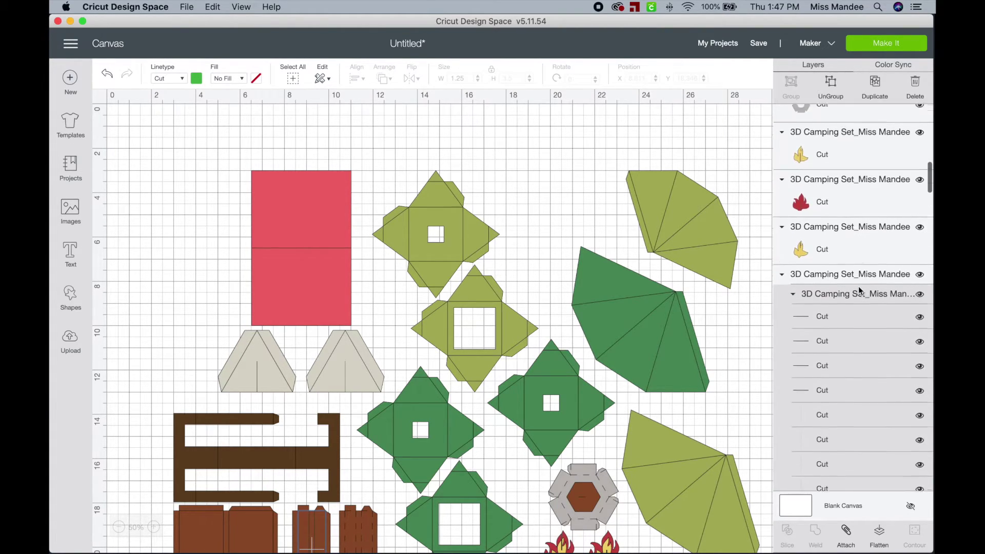
left_click(177, 80)
left_click(174, 132)
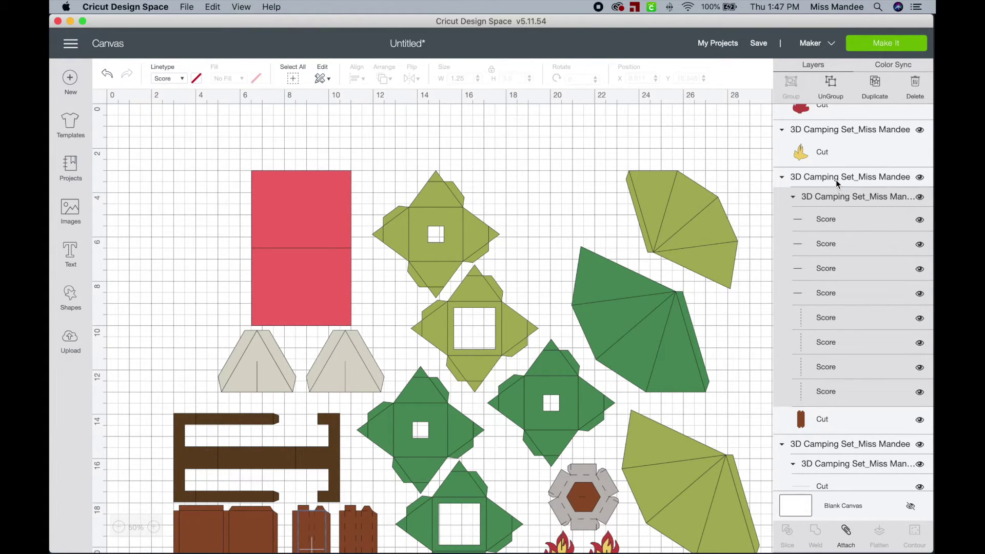
left_click(828, 419, "shift")
left_click(847, 536)
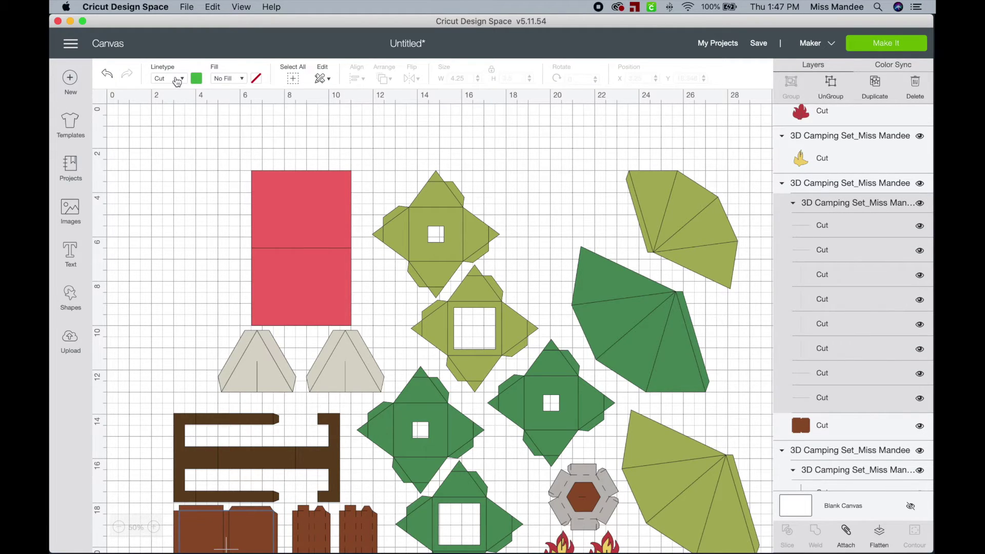
left_click(177, 79)
left_click(175, 132)
left_click(821, 425, "shift")
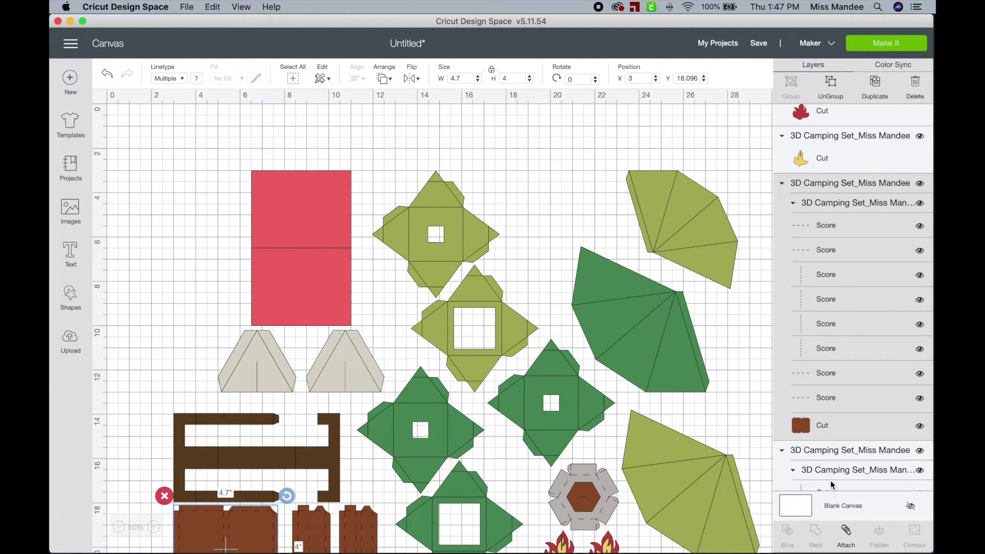
left_click(848, 537)
Make the green piece's inner lines Score lines and select the olive diamond and red rectangle pieces.
left_click(831, 208)
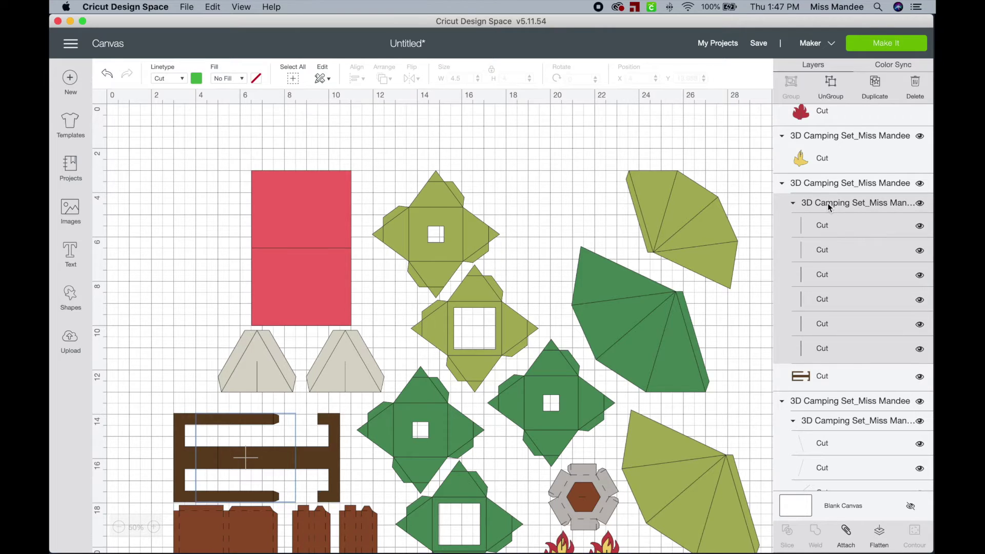
left_click(177, 80)
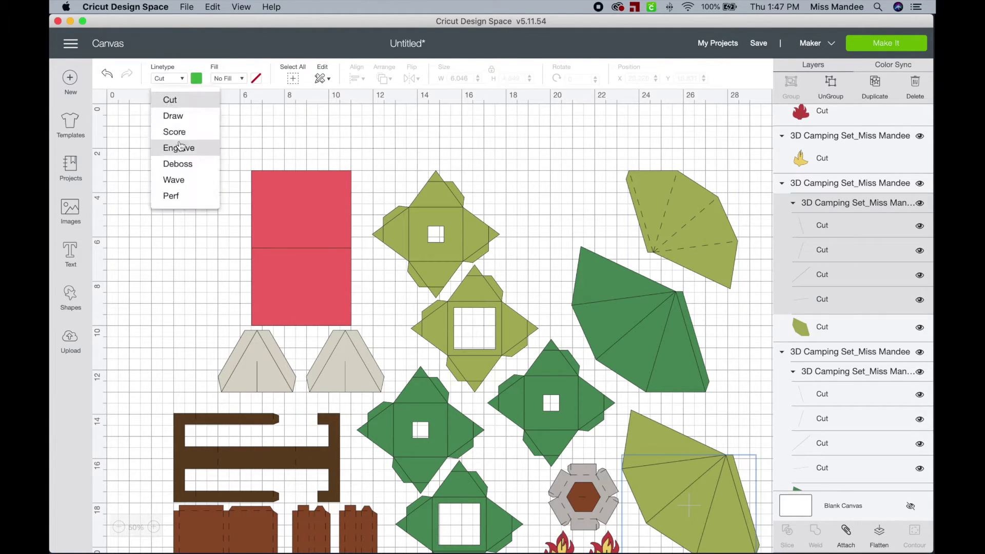
left_click(163, 99)
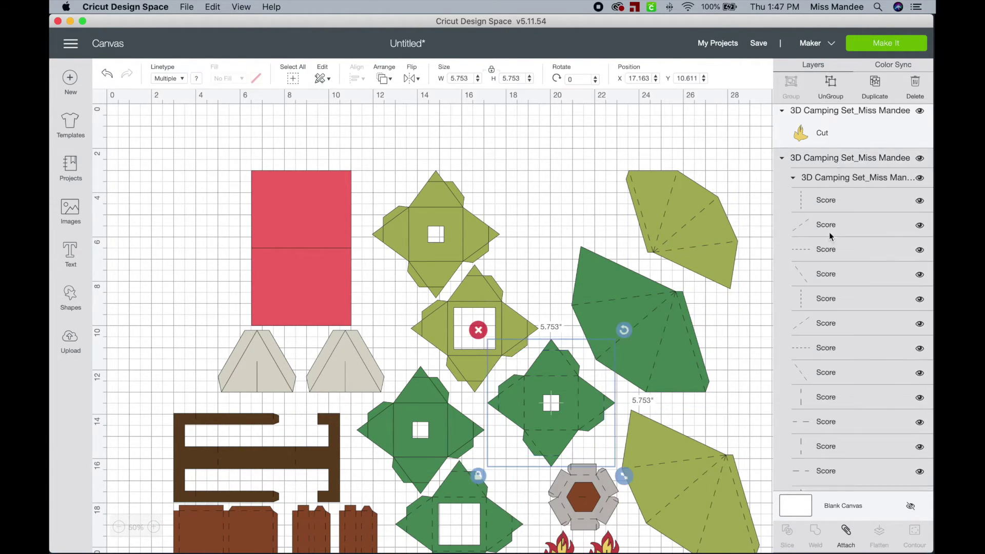
scroll(836, 220, "down", 1)
left_click(829, 197)
scroll(846, 257, "up", 5)
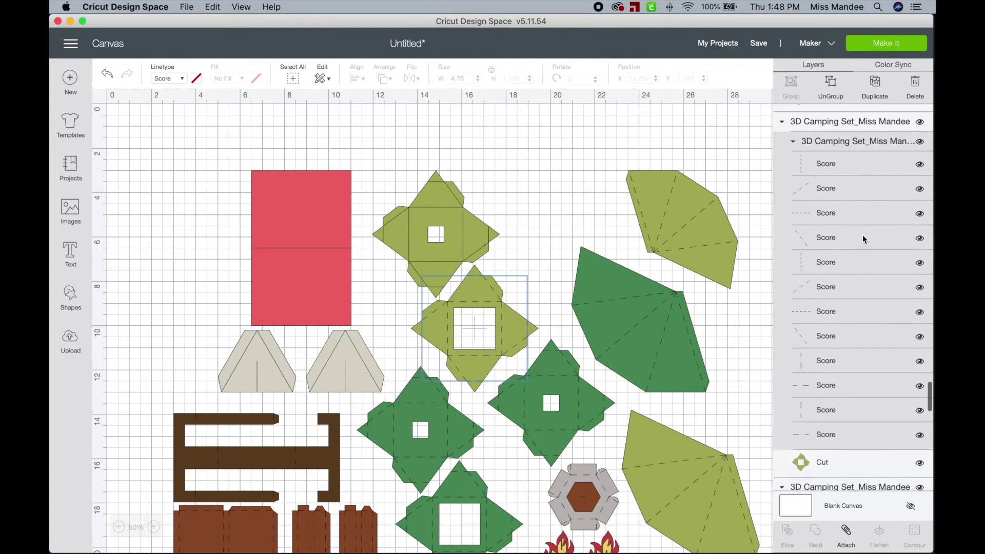
left_click(847, 312)
left_click(848, 313)
scroll(847, 256, "down", 5)
left_click(844, 200)
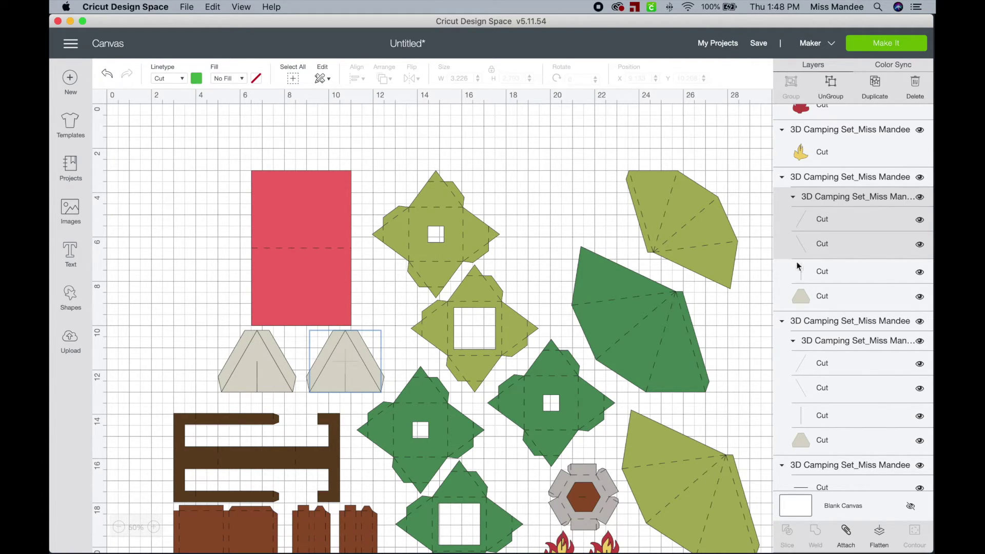
Set only the right trapezoid's two diagonal lines to Score, then attach the whole trapezoid group.
left_click(876, 280)
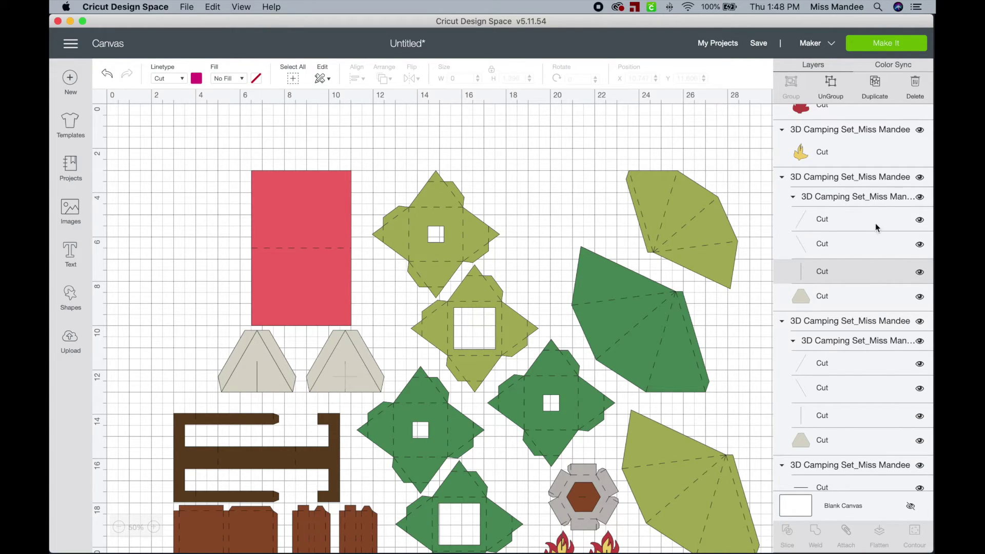
left_click(841, 198)
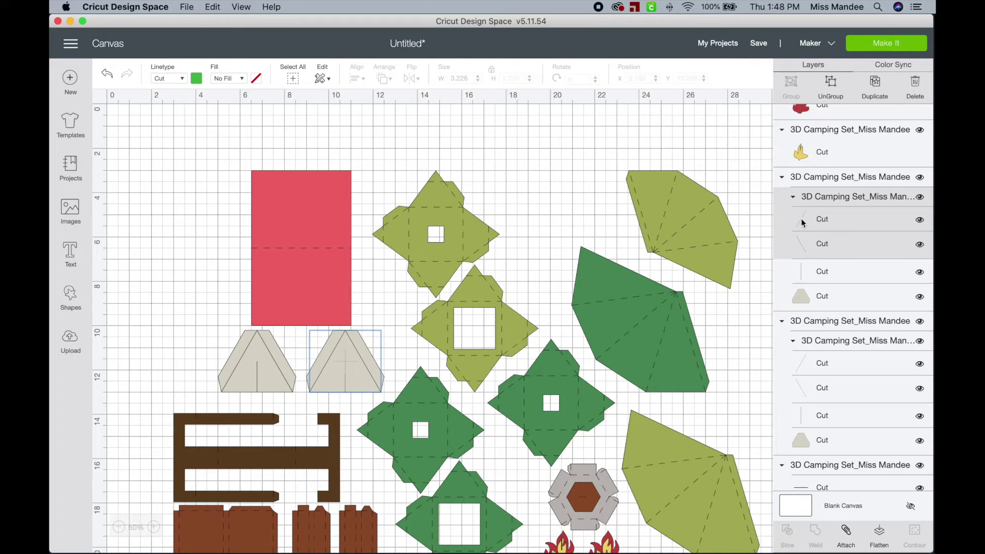
left_click(178, 79)
left_click(172, 132)
left_click(836, 272)
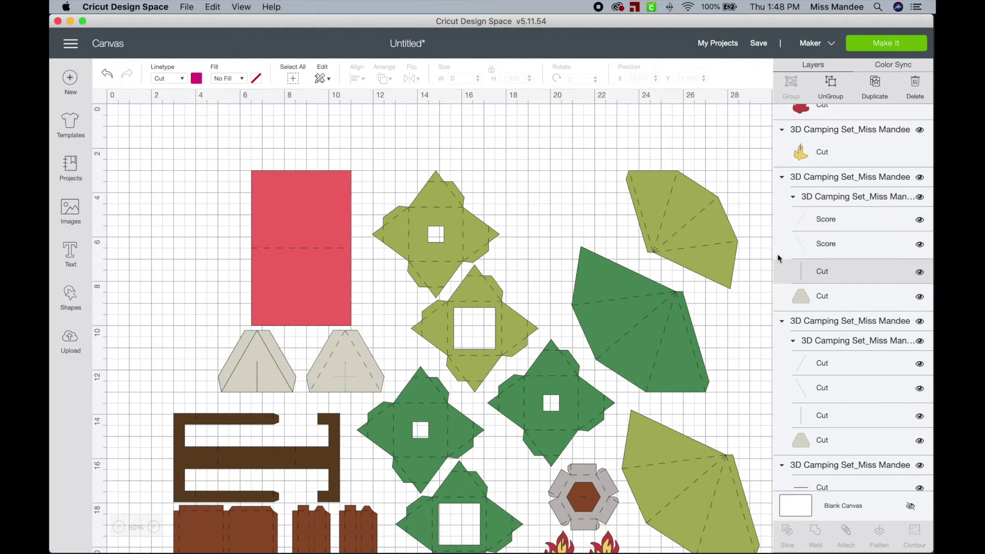
left_click(830, 179)
left_click(852, 546)
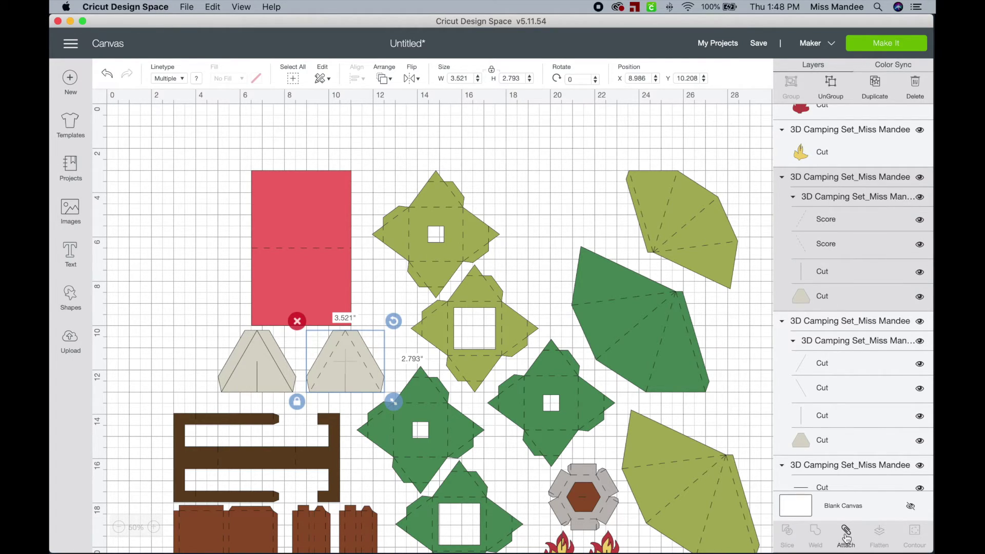
Set the left trapezoid's two diagonal lines to Score and attach them to the trapezoid.
left_click(832, 226)
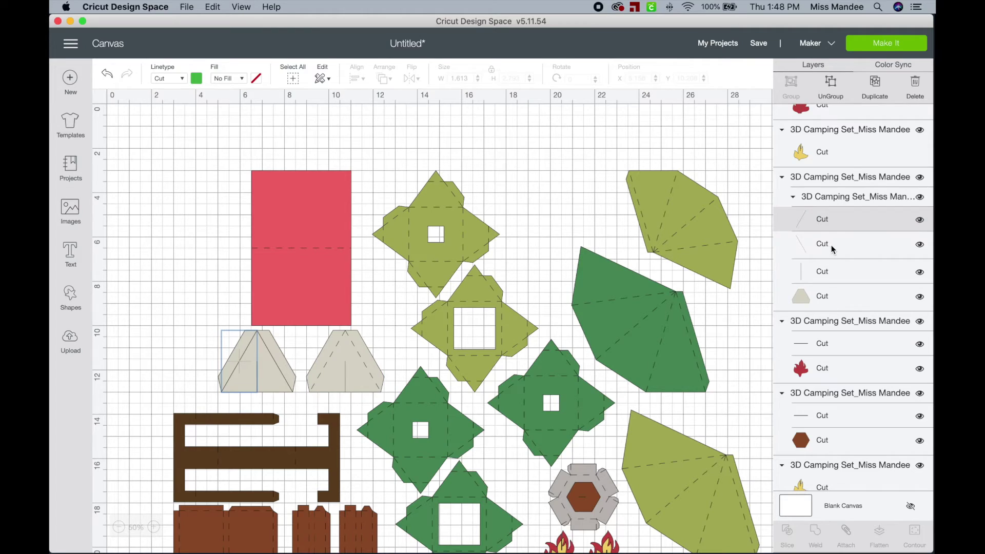
left_click(833, 247, "shift")
left_click(178, 79)
left_click(175, 132)
left_click(830, 177)
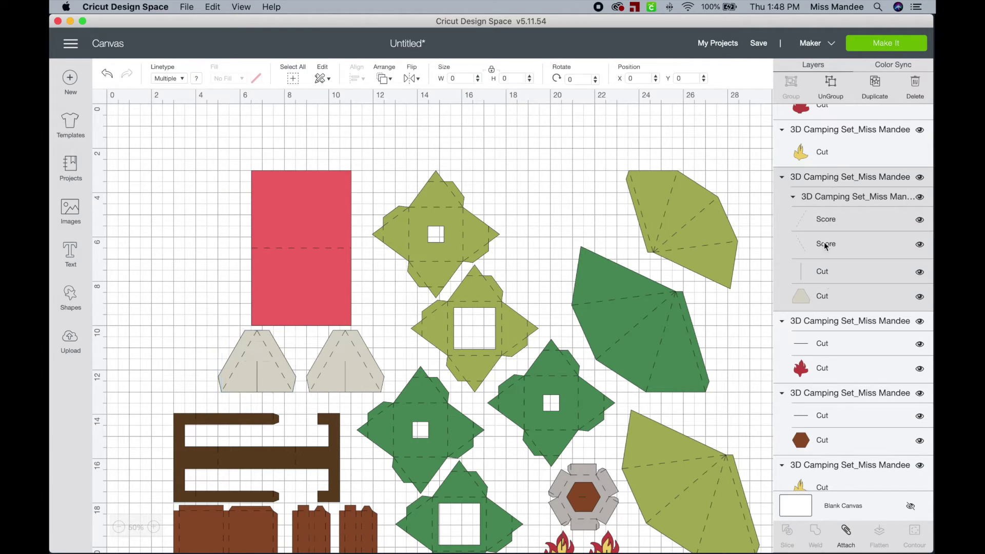
left_click(847, 537)
Make the flame's line a Score line and attach it to the flame.
left_click(828, 282)
left_click(174, 79)
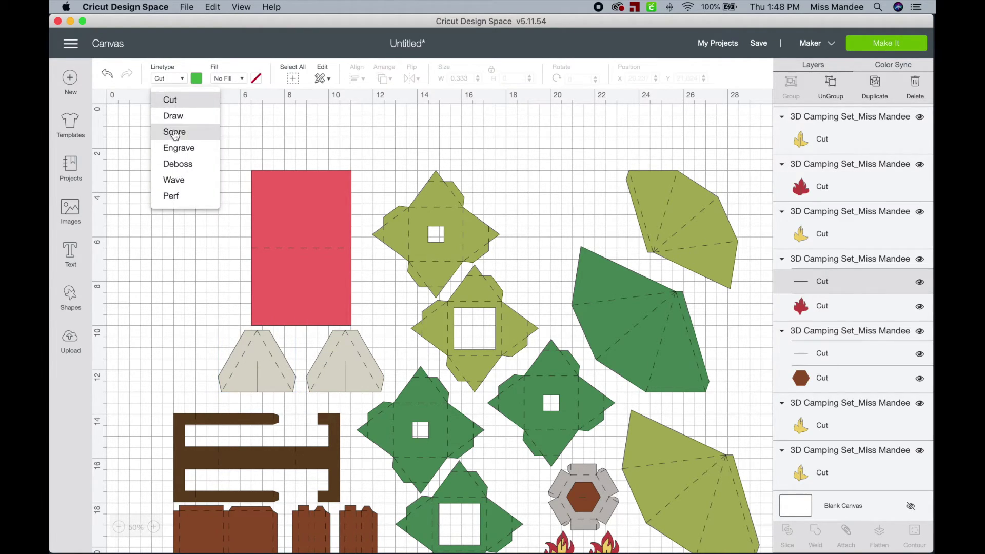
left_click(172, 129)
left_click(815, 261)
left_click(846, 537)
Attach the brown hexagon centre to its inner line, then zoom out and deselect.
left_click(828, 334)
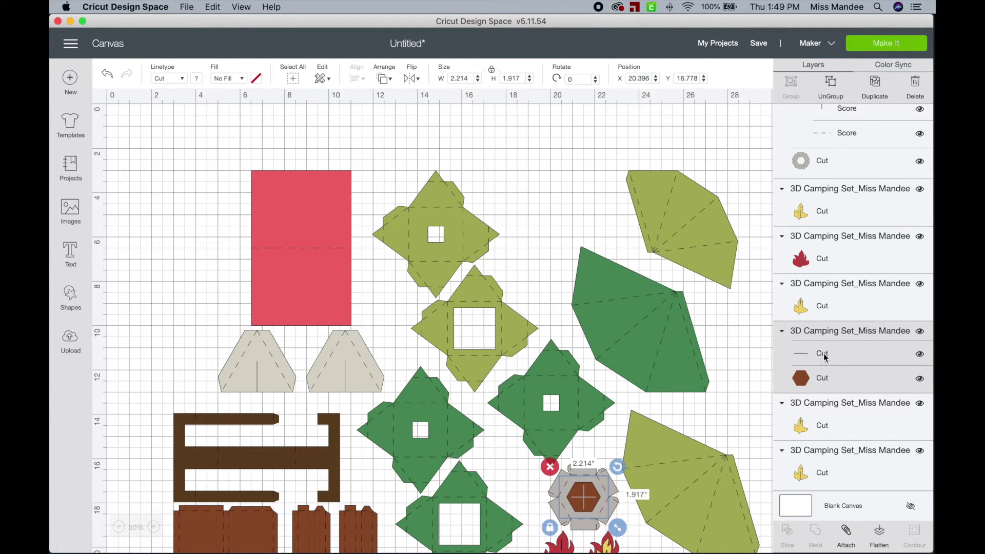
left_click(825, 354)
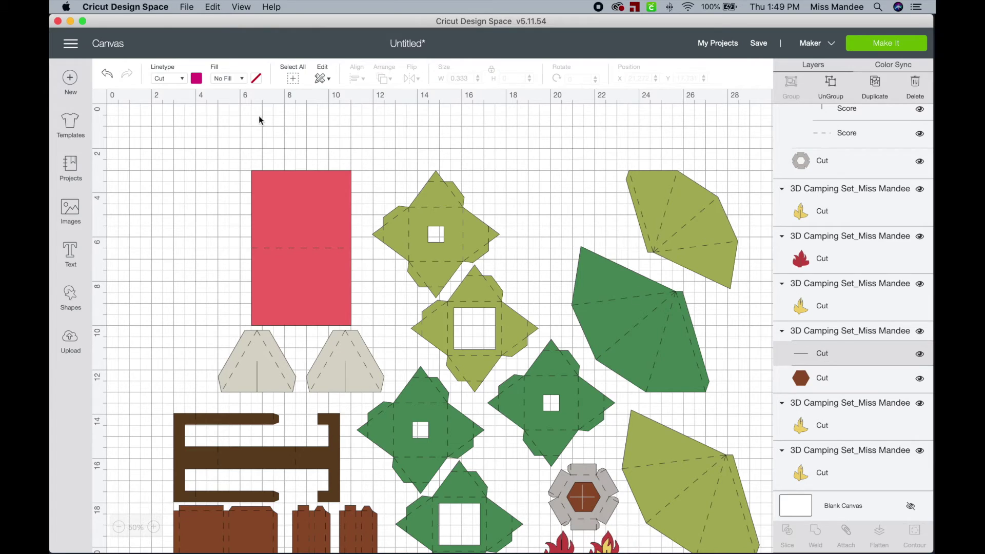
left_click(820, 334)
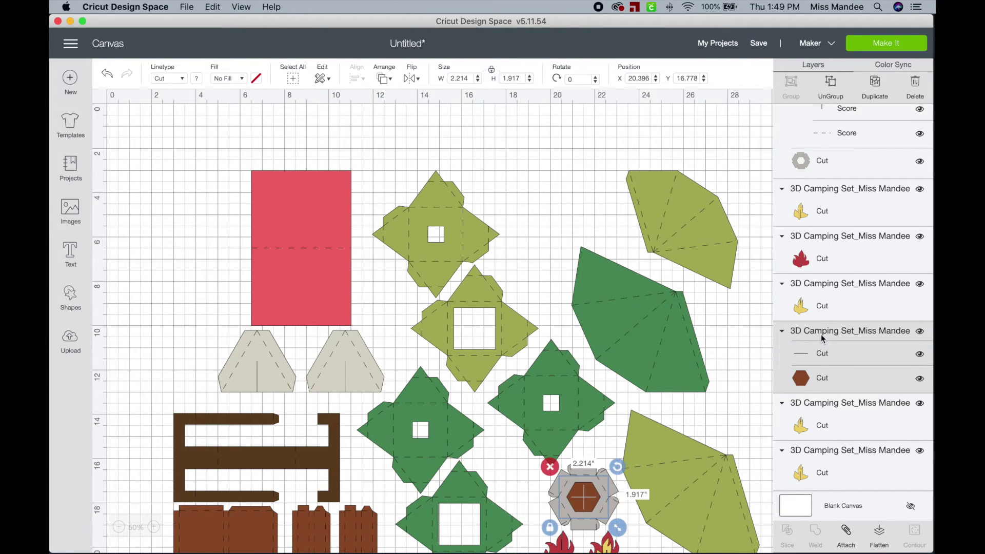
left_click(846, 533)
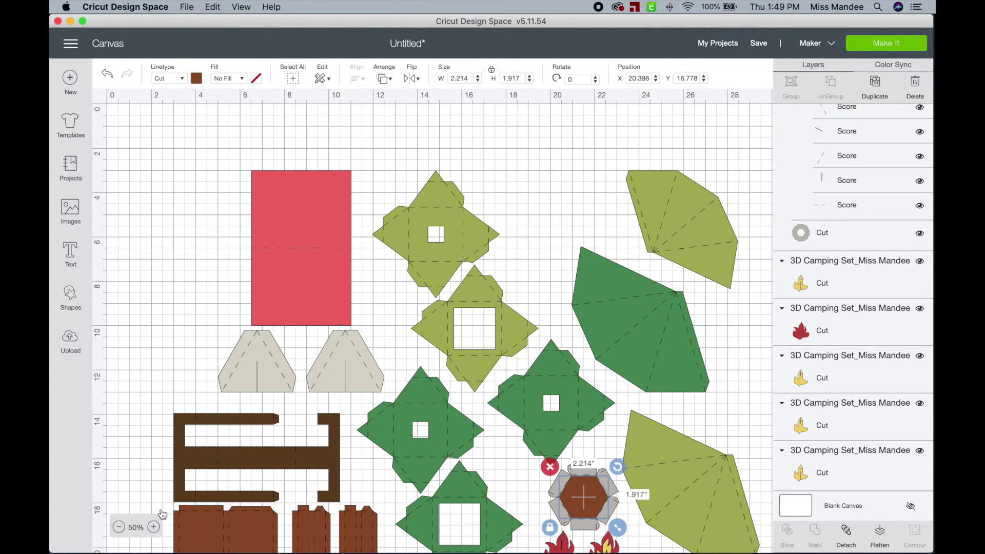
left_click(119, 527)
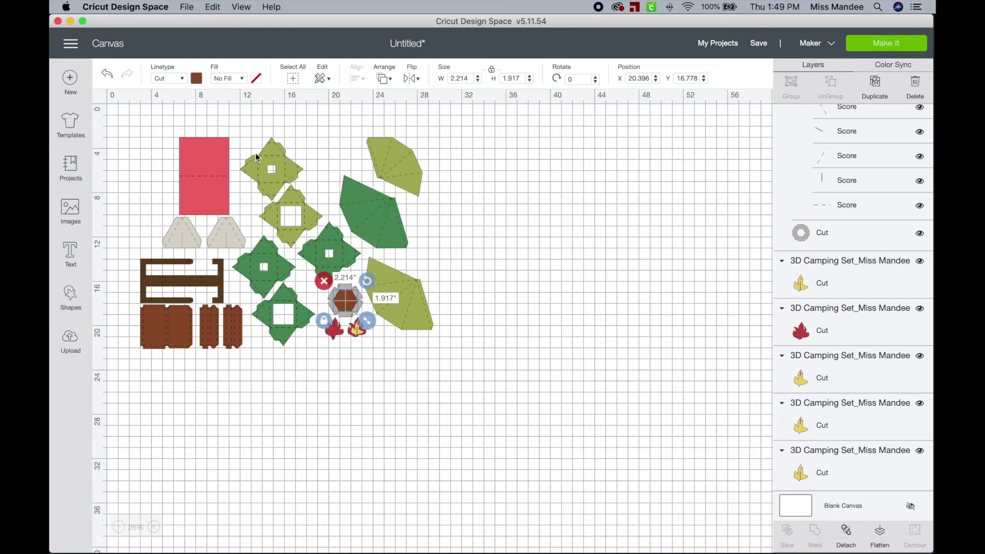
left_click(463, 234)
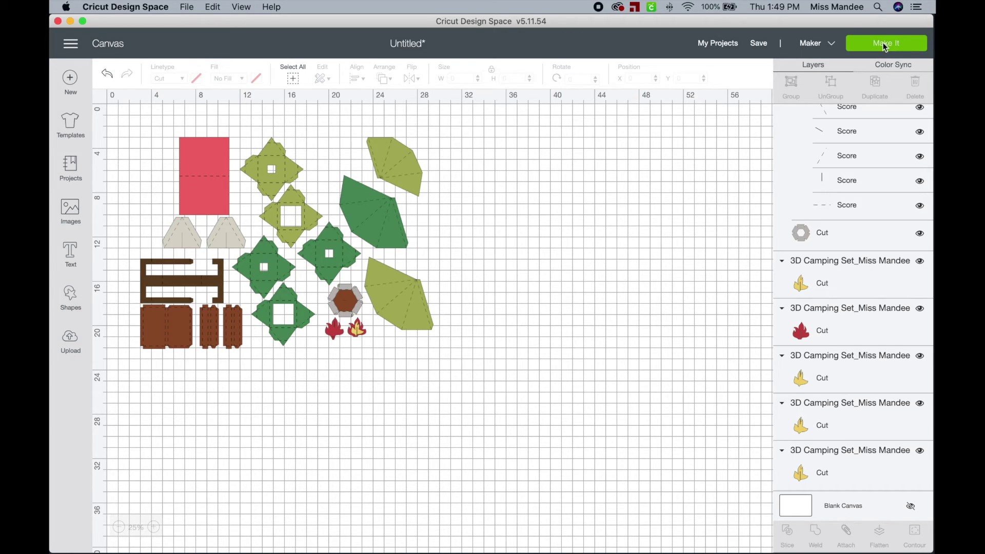
Go to Make It and scroll through all 14 mats to confirm each scores and cuts.
left_click(862, 43)
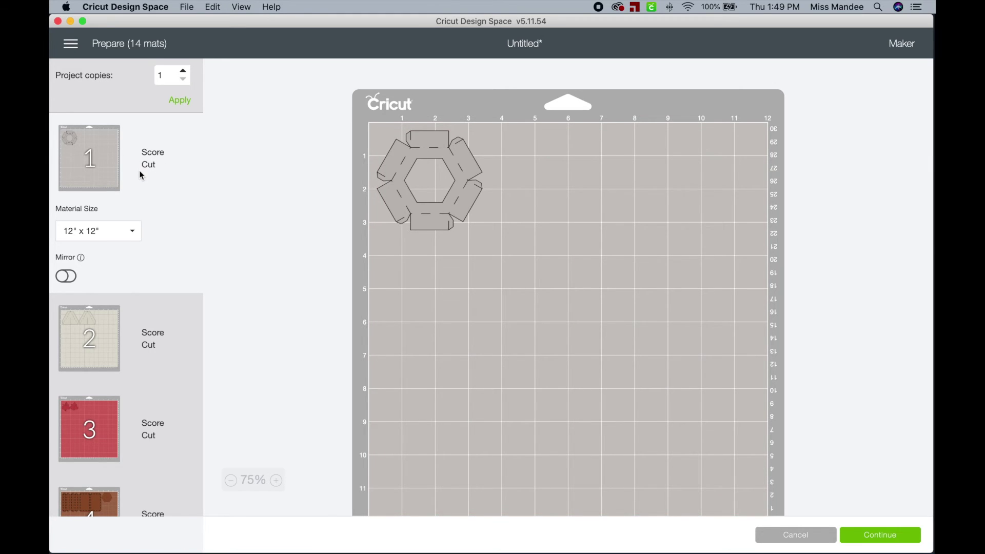
scroll(133, 180, "down", 5)
scroll(133, 181, "down", 10)
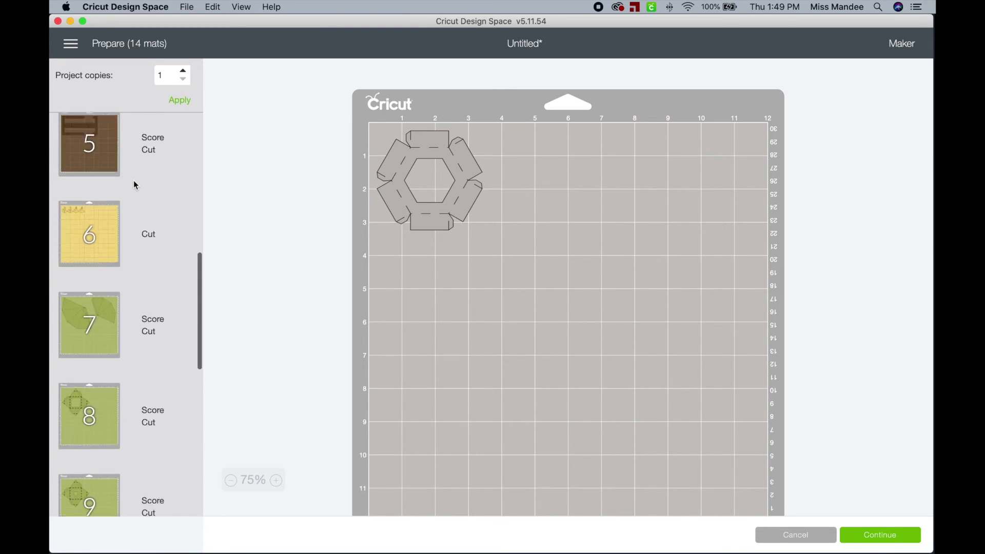
scroll(134, 181, "up", 1)
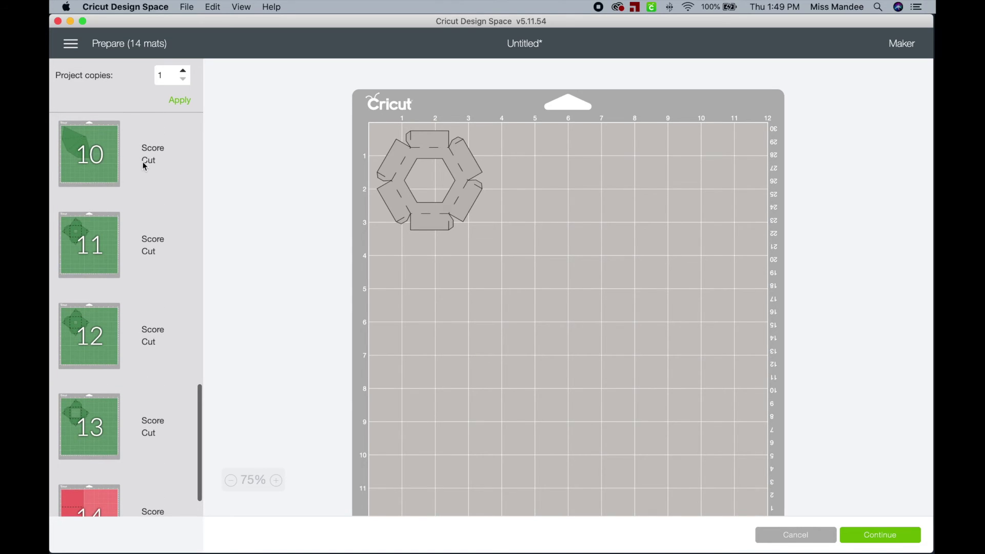
scroll(146, 202, "up", 1)
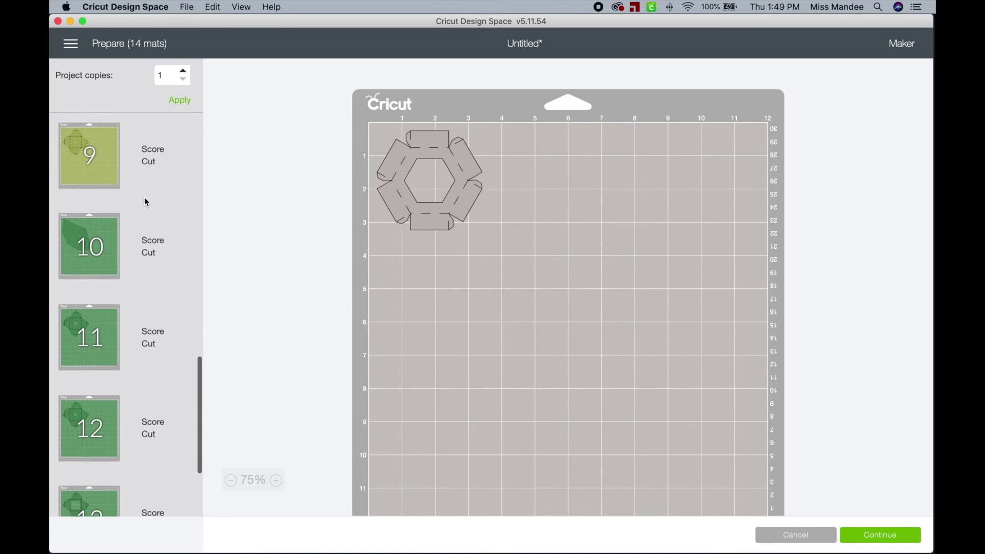
scroll(145, 199, "up", 5)
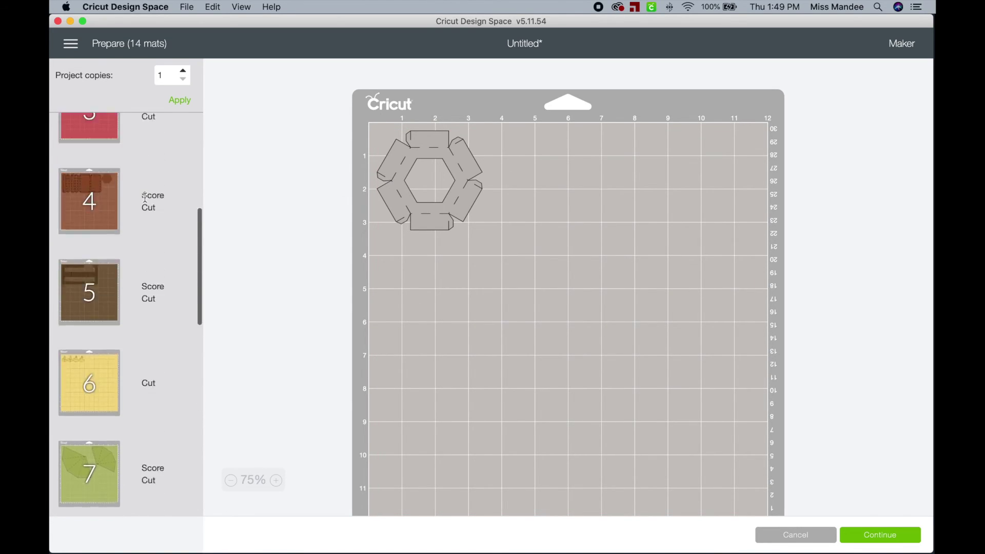
scroll(145, 197, "up", 4)
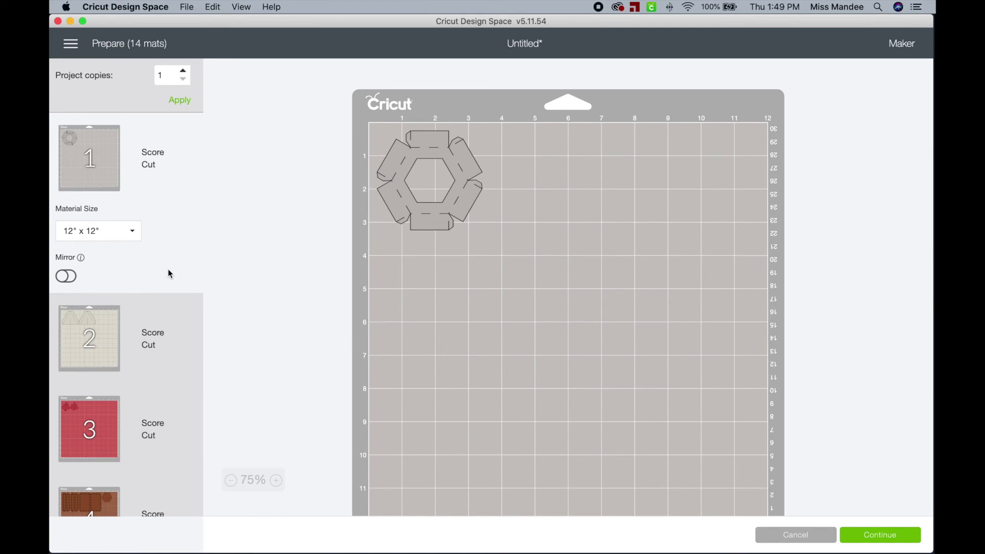
scroll(167, 269, "down", 3)
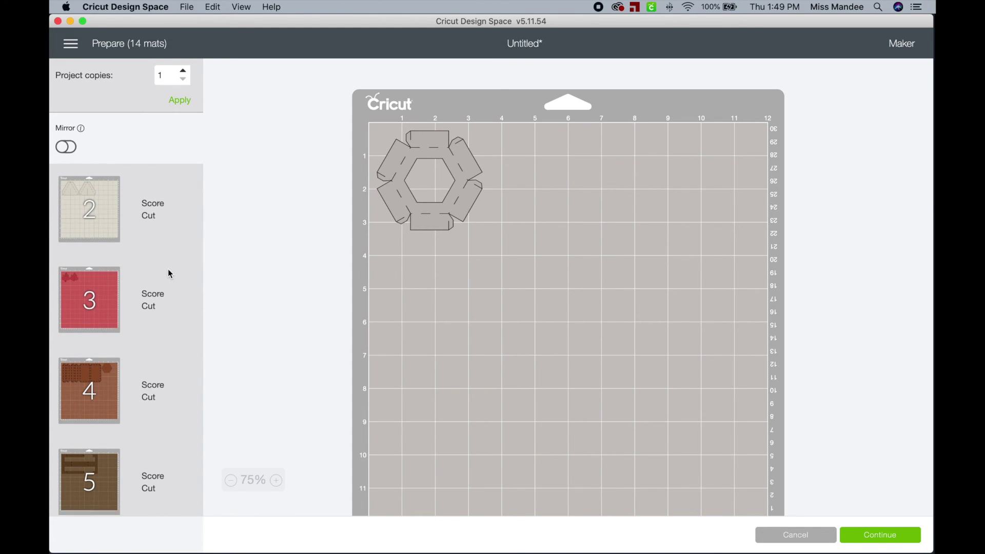
scroll(168, 269, "down", 10)
scroll(167, 269, "down", 10)
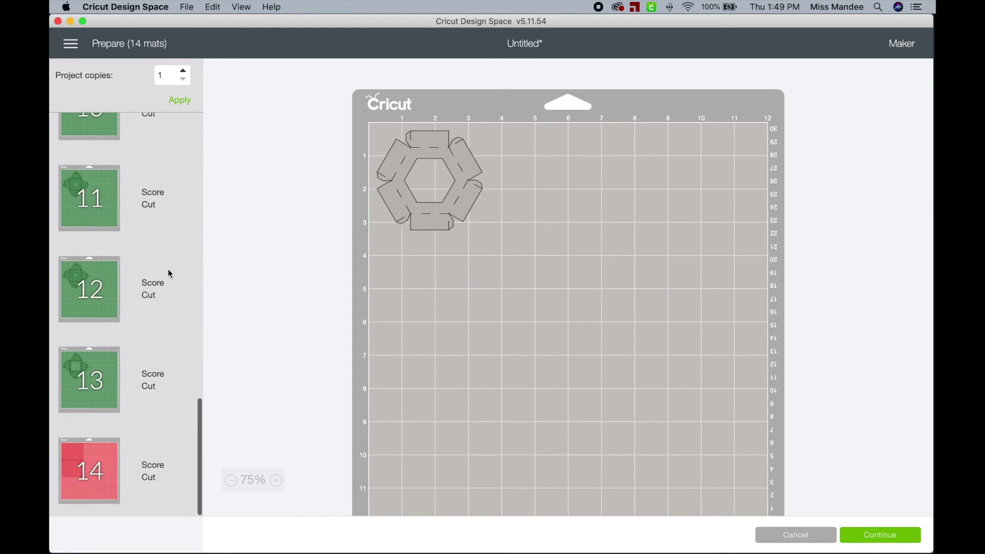
scroll(168, 269, "up", 1)
scroll(168, 269, "up", 20)
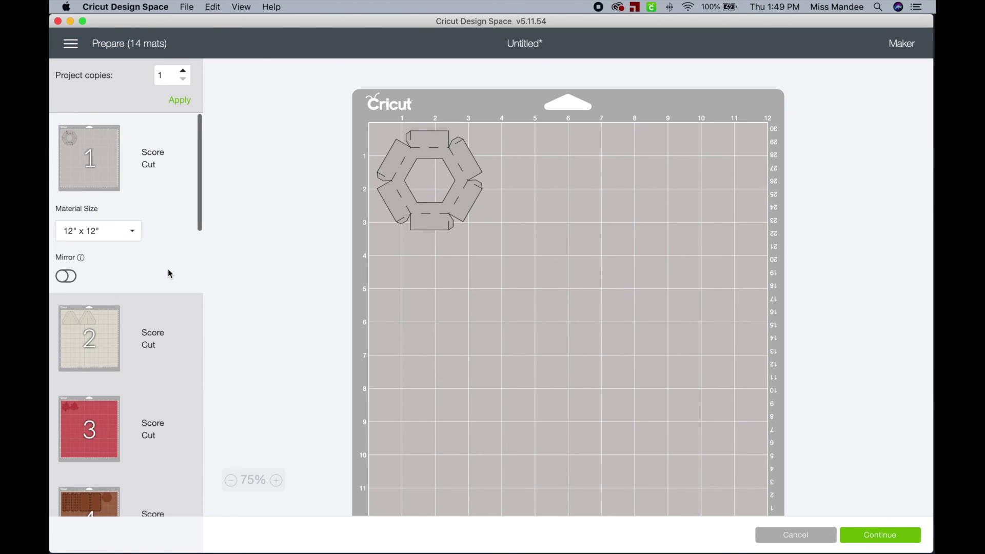